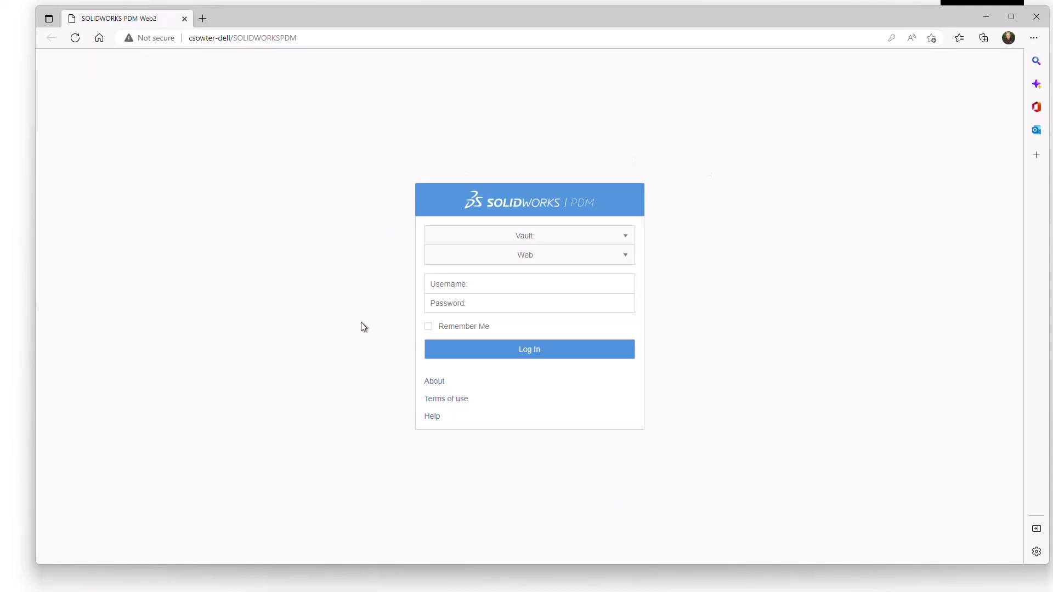
Step: Select the Holmatro vault, keep Web access mode, and enter the user name
left_click(627, 237)
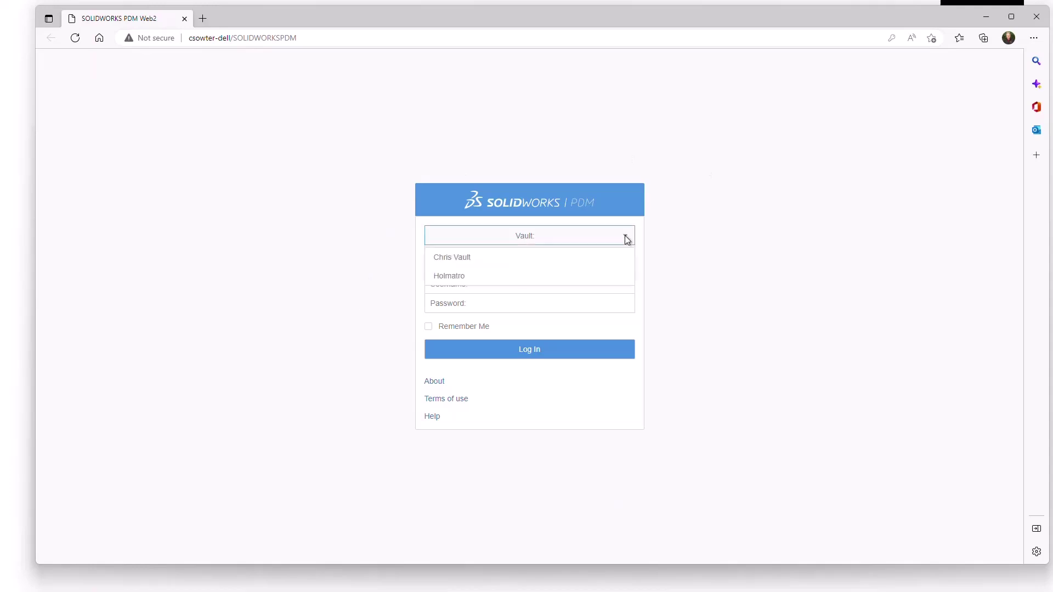
left_click(465, 275)
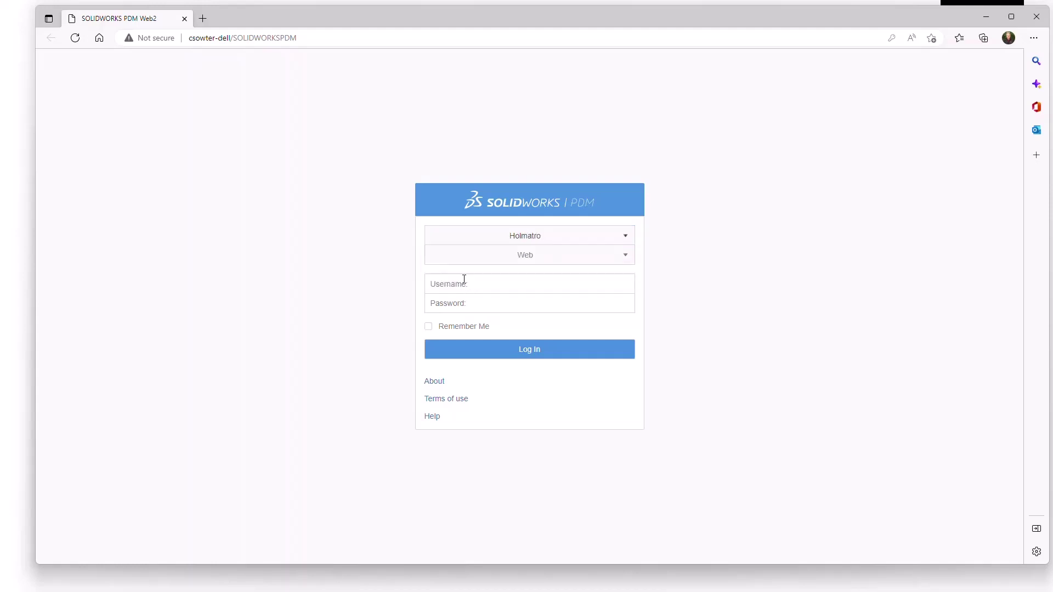
left_click(625, 256)
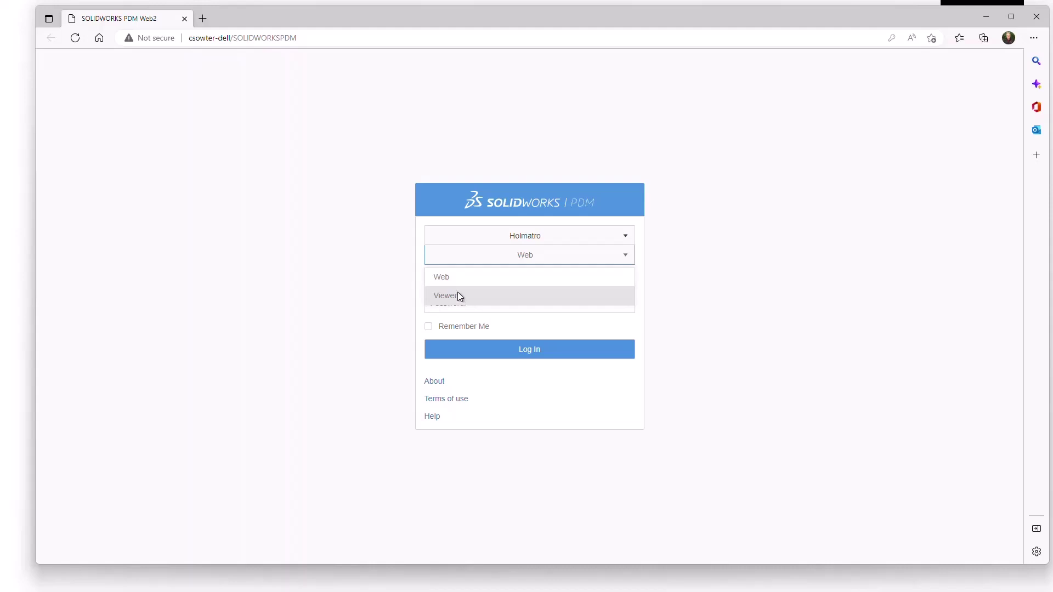
left_click(459, 278)
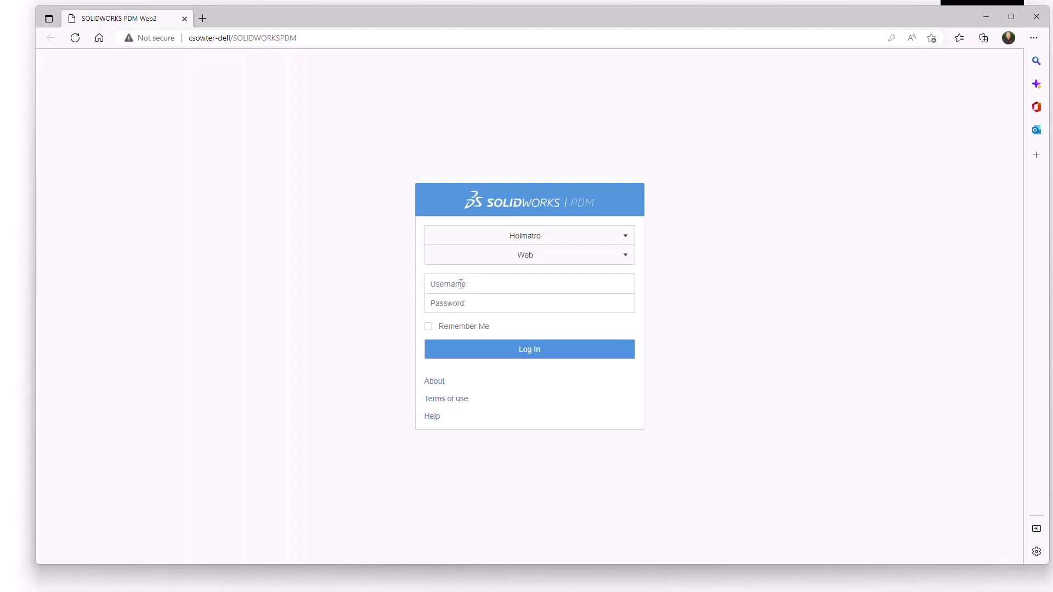
left_click(460, 283)
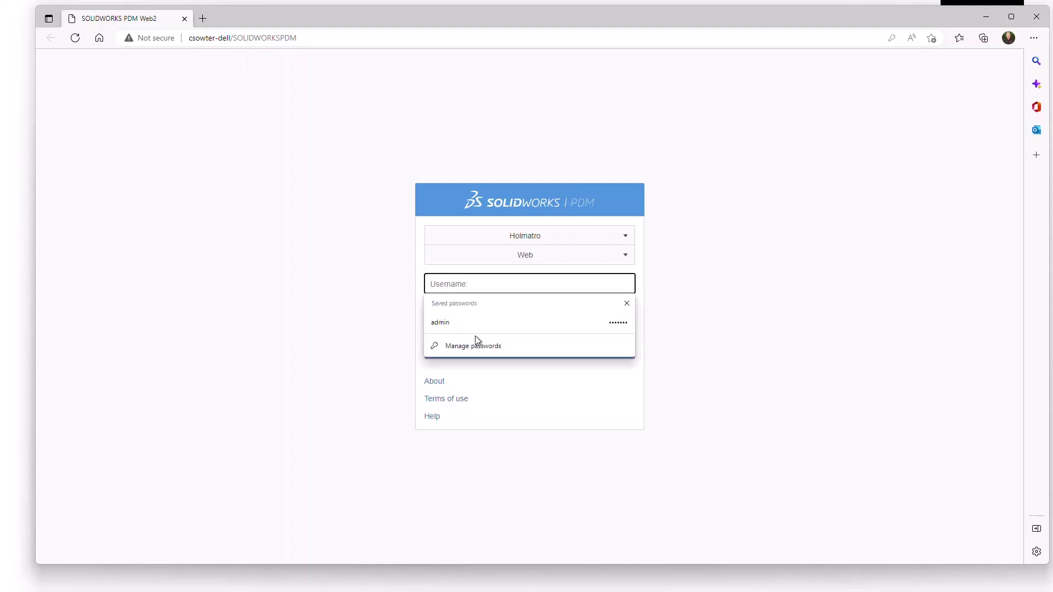
type("chris")
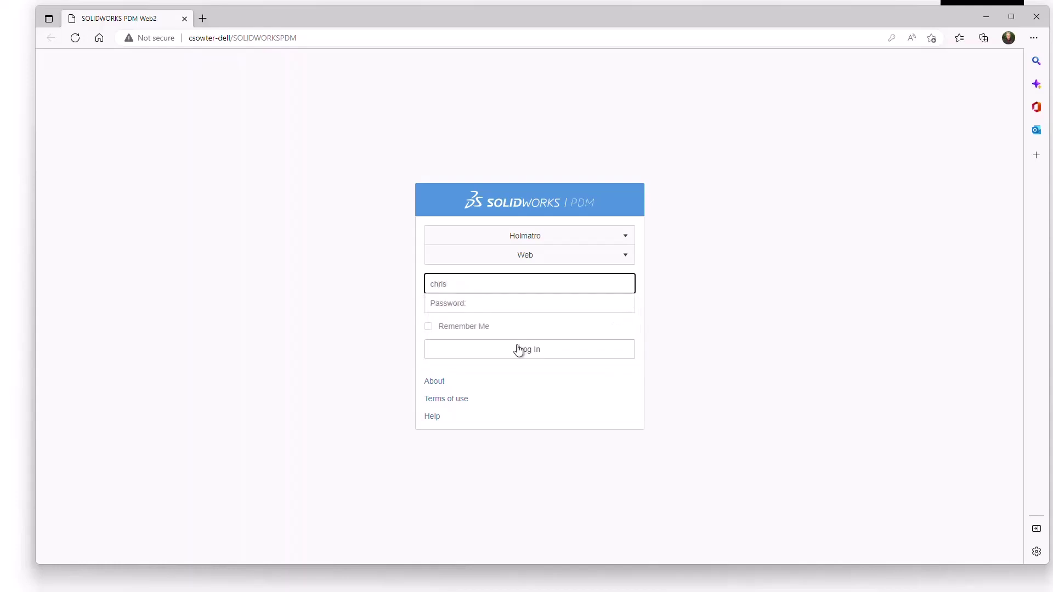
left_click(372, 303)
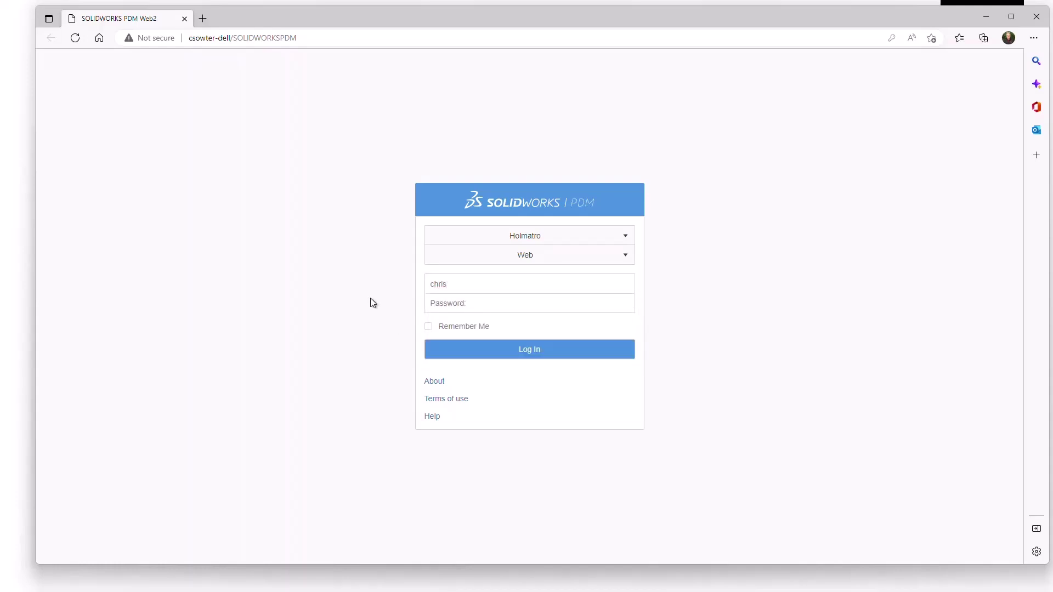
Step: Log in, open the 4240 Spreader folder, and search the vault for 'pin'
left_click(525, 351)
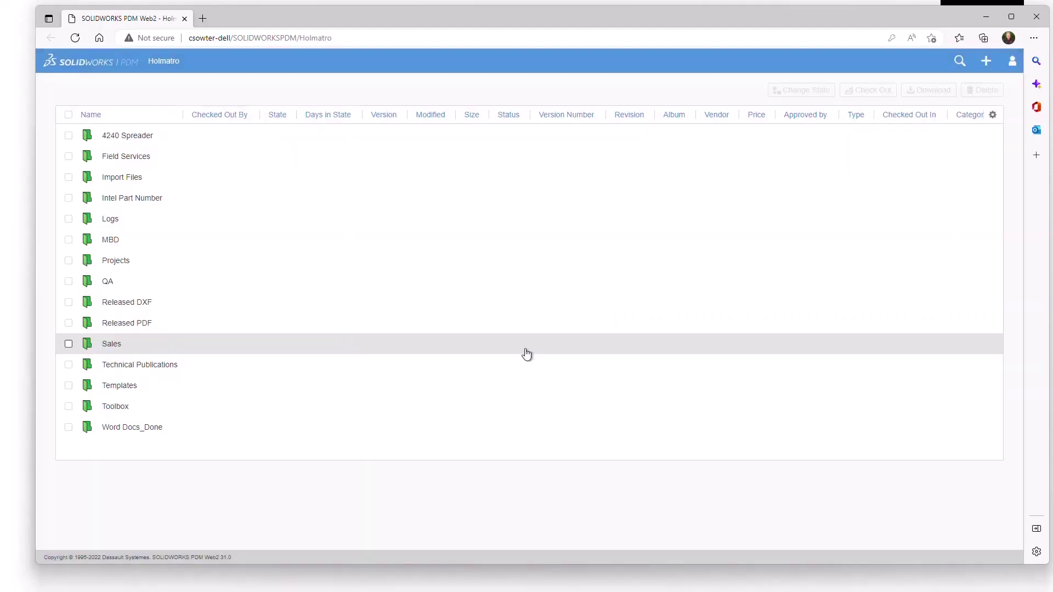
left_click(128, 136)
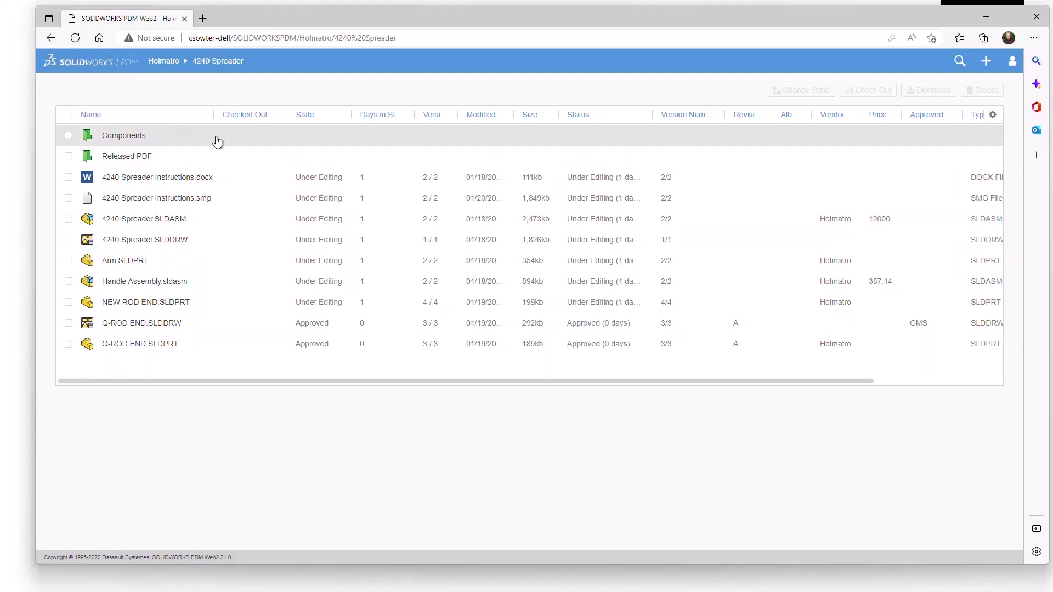
left_click(958, 63)
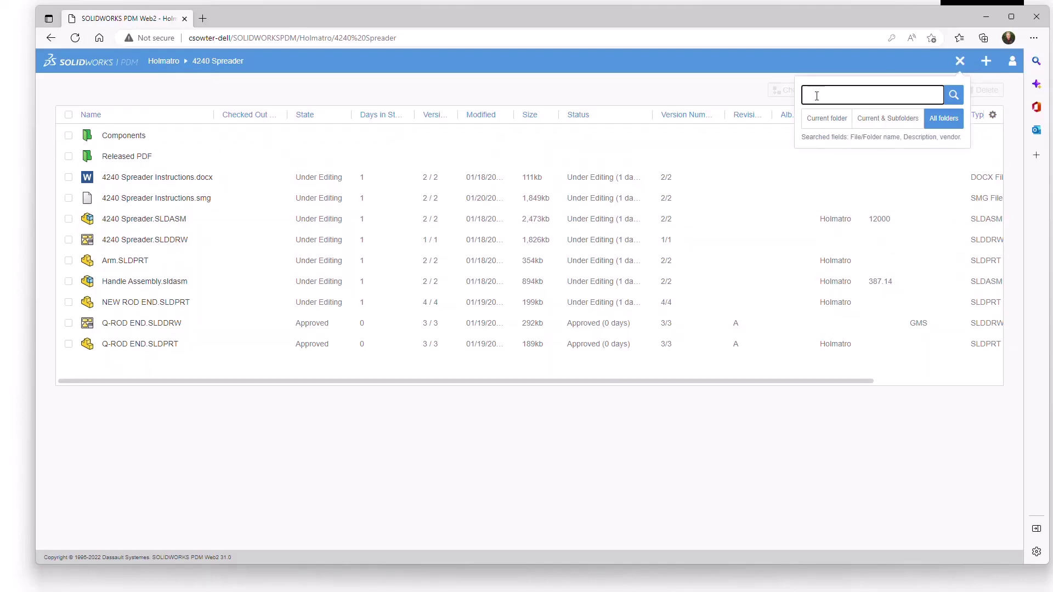
type("pin")
key("Return")
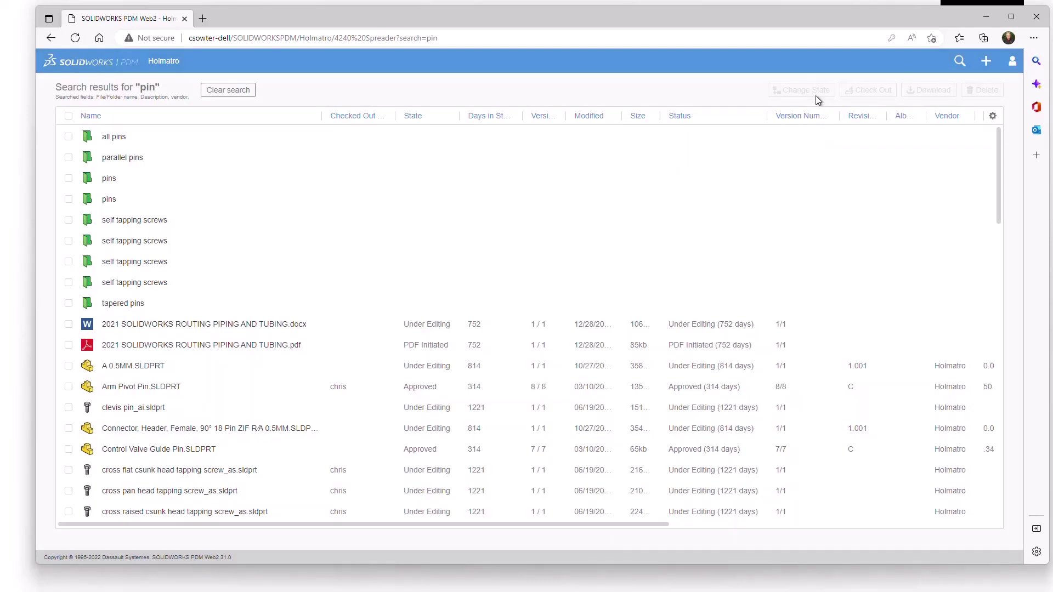
Step: Show 4240 Spreader.SLDASM in the interactive eDrawings 3D preview and orbit the model
left_click(165, 61)
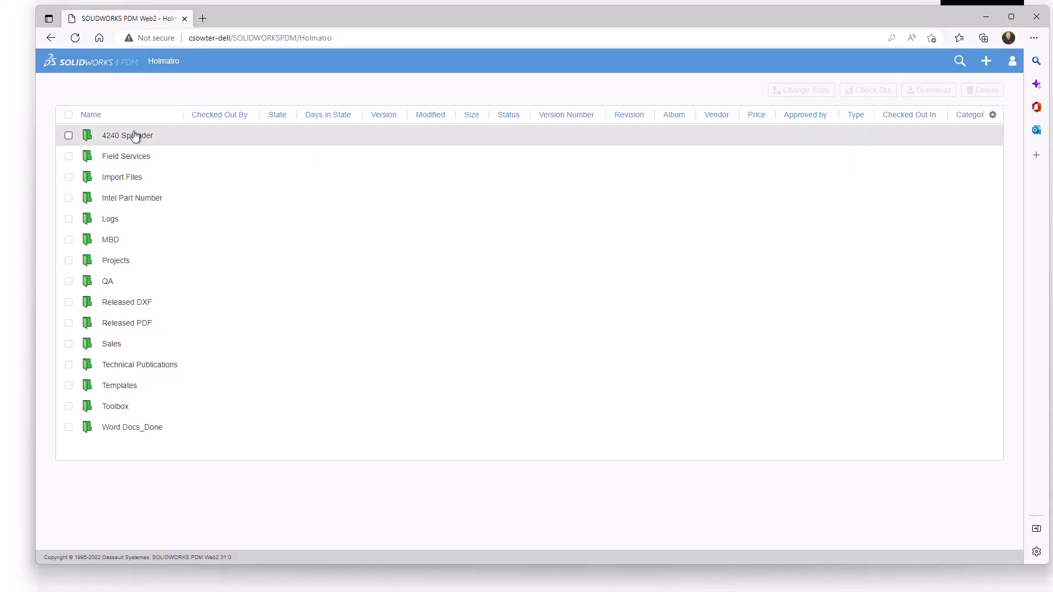
left_click(130, 136)
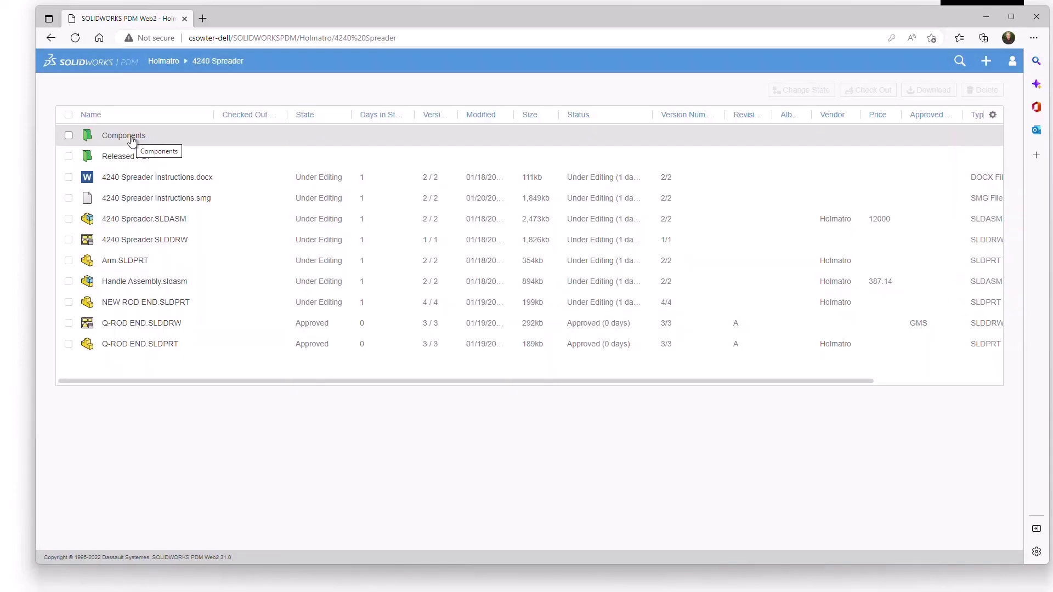
left_click(132, 219)
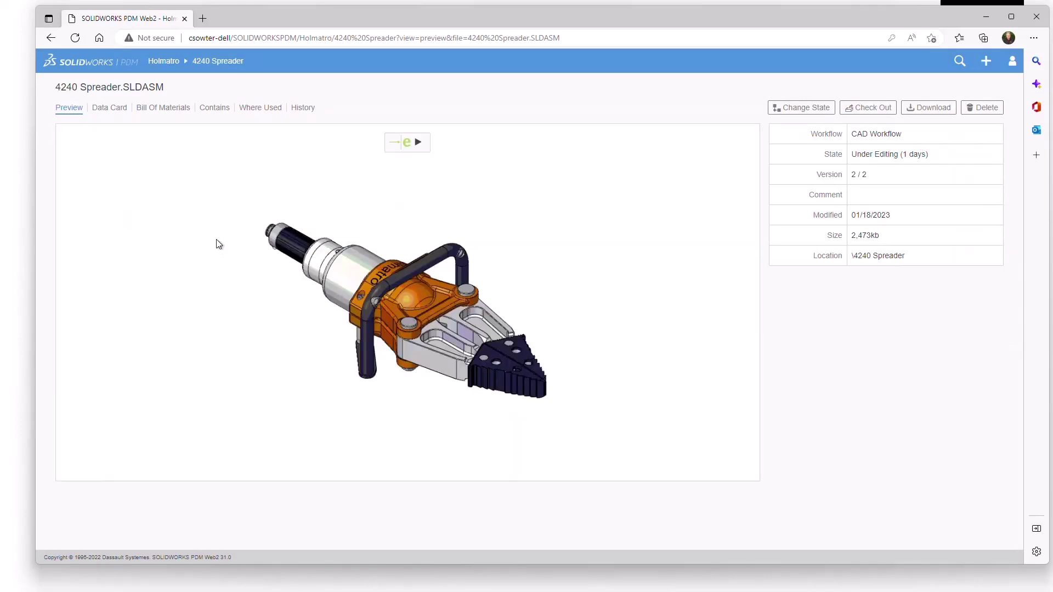
left_click(406, 146)
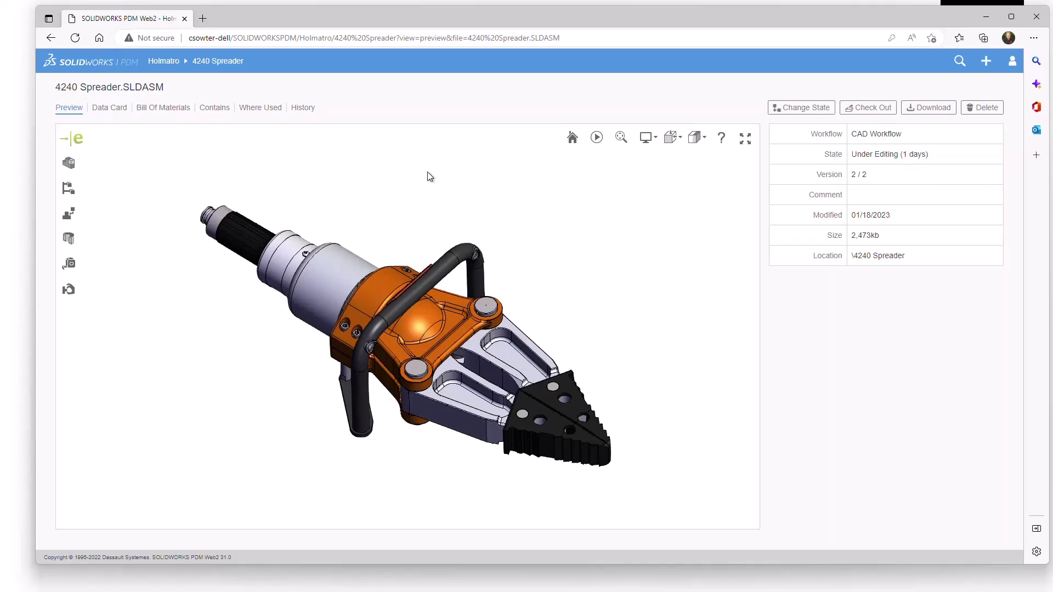
mouse_move(575, 295)
left_mouse_down()
mouse_move(576, 282)
mouse_move(403, 288)
mouse_move(557, 287)
left_mouse_up()
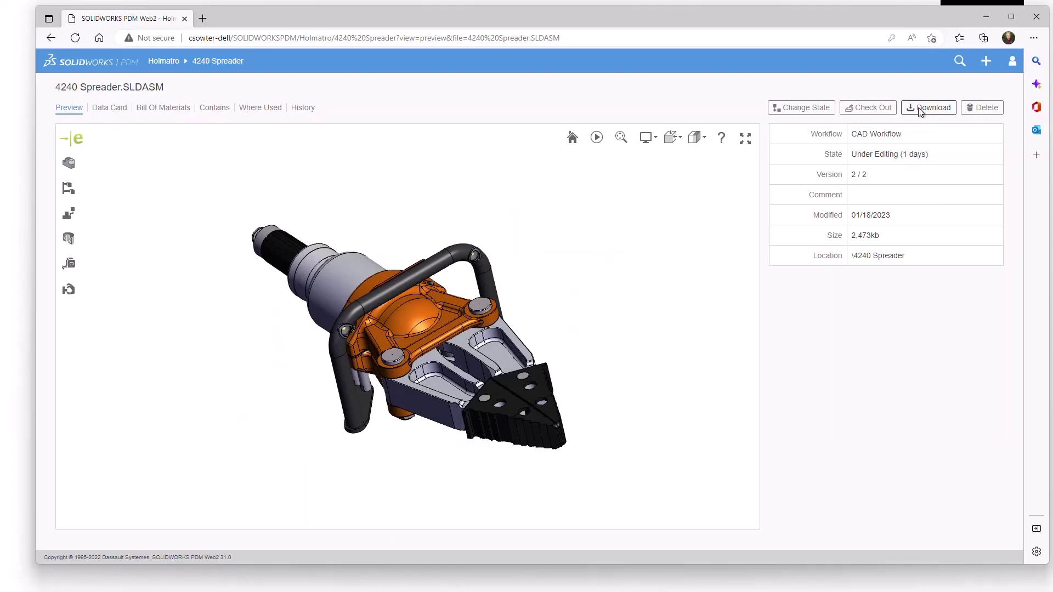
Step: Open the Change State form for Arm.SLDPRT and review transitions without choosing one
left_click(232, 63)
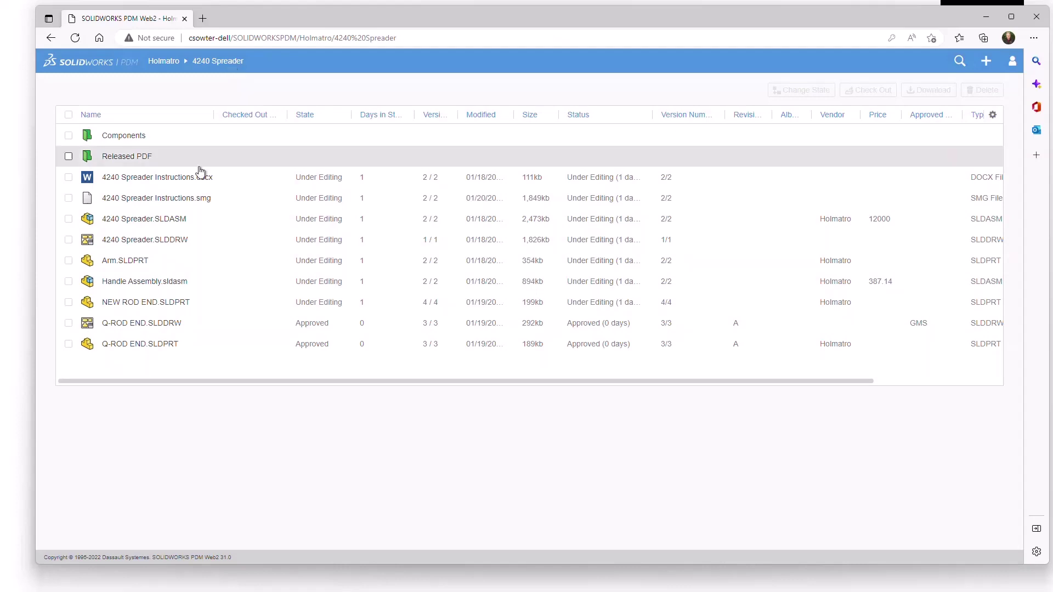
left_click(154, 261)
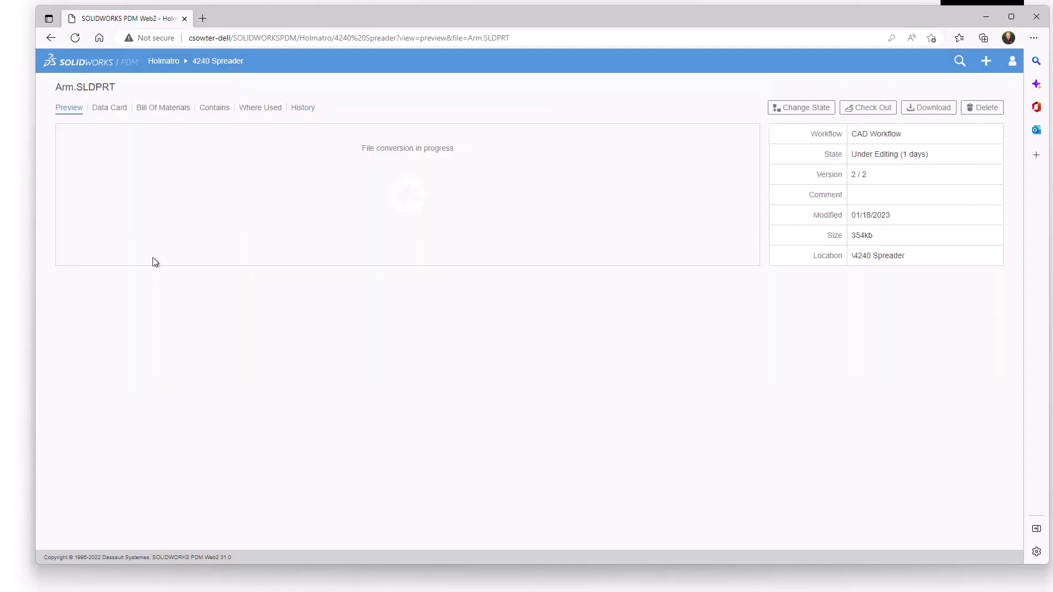
left_click(796, 108)
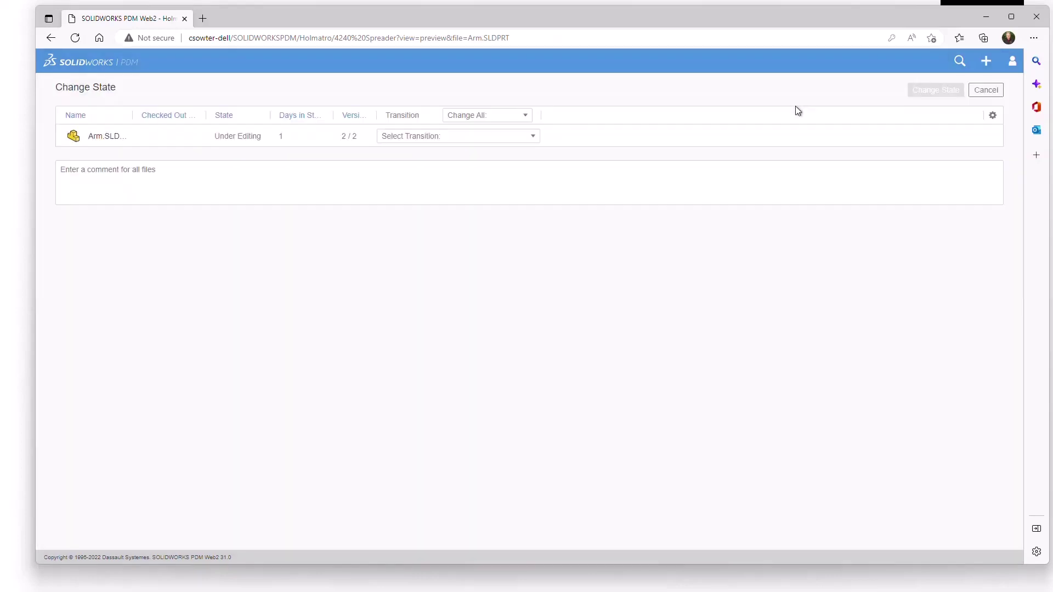
left_click(531, 136)
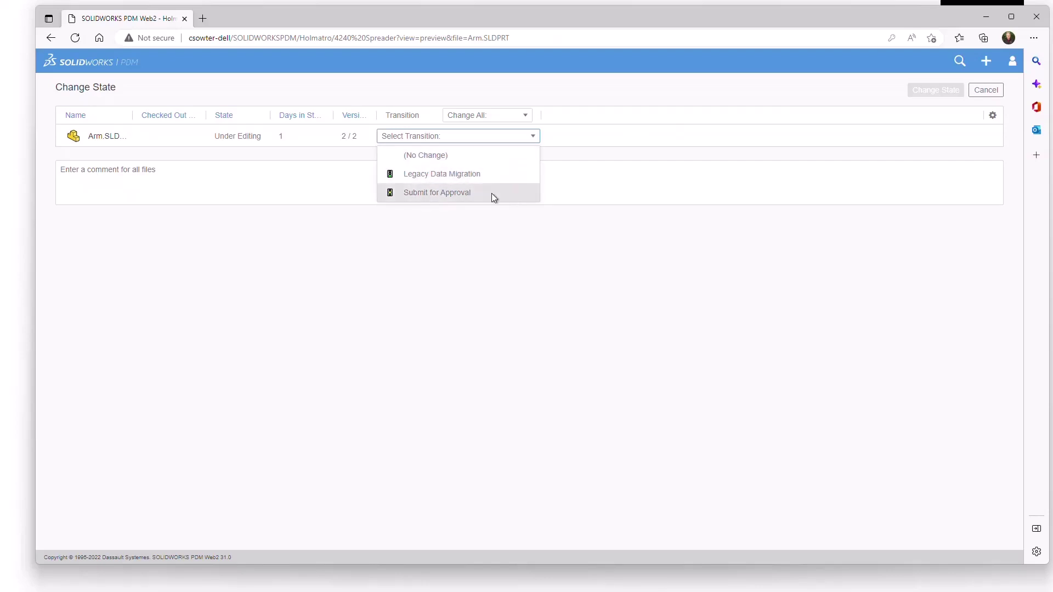
left_click(534, 267)
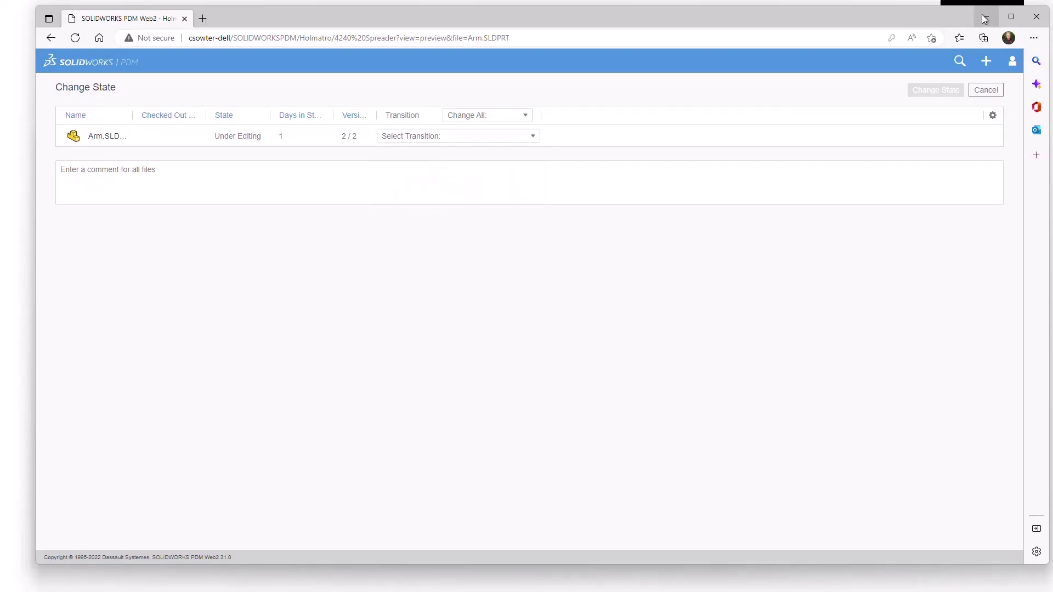
Step: Close the browser to return to the WEB2 INTERFACE slide
left_click(1035, 18)
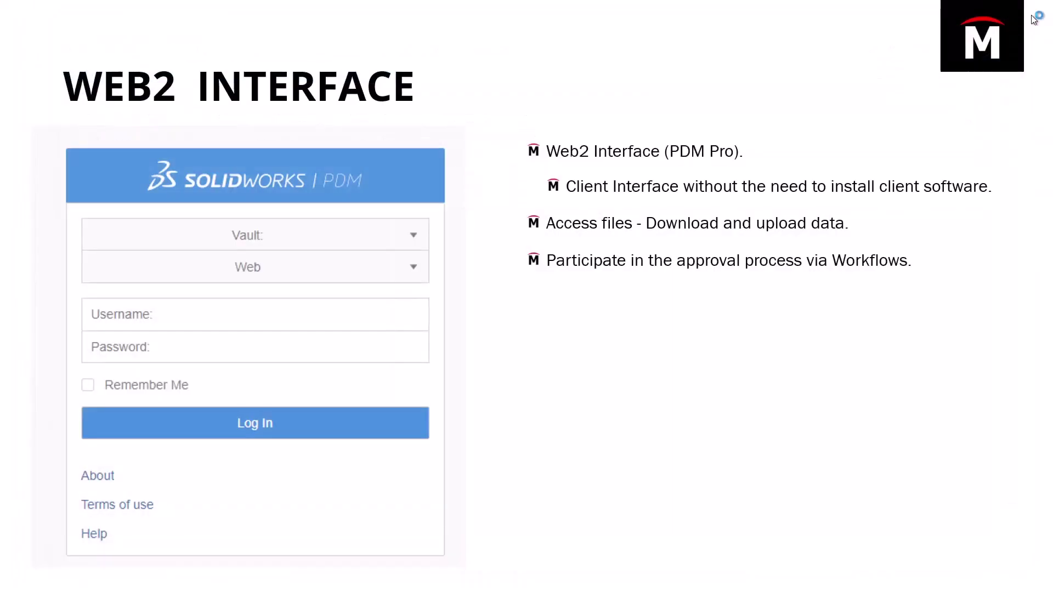